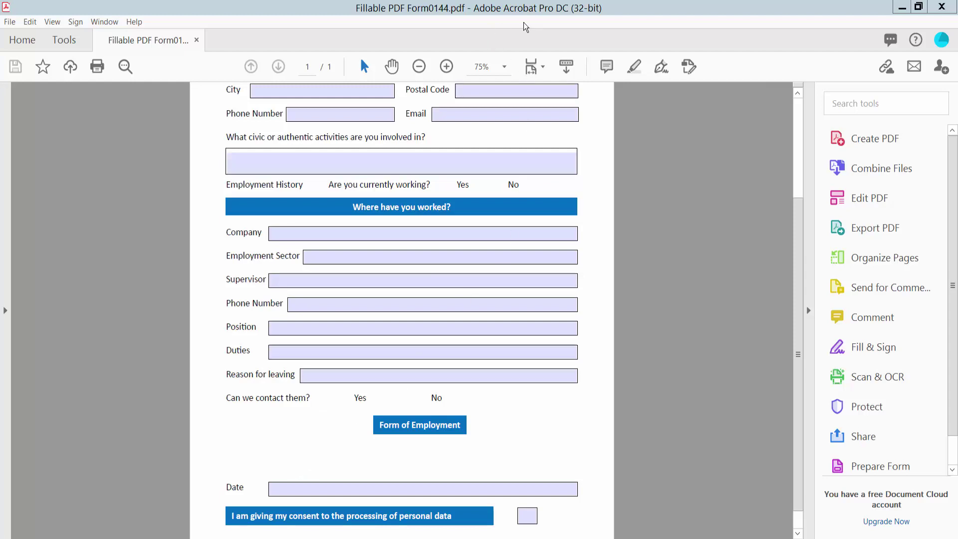
scroll(515, 455, "up", 3)
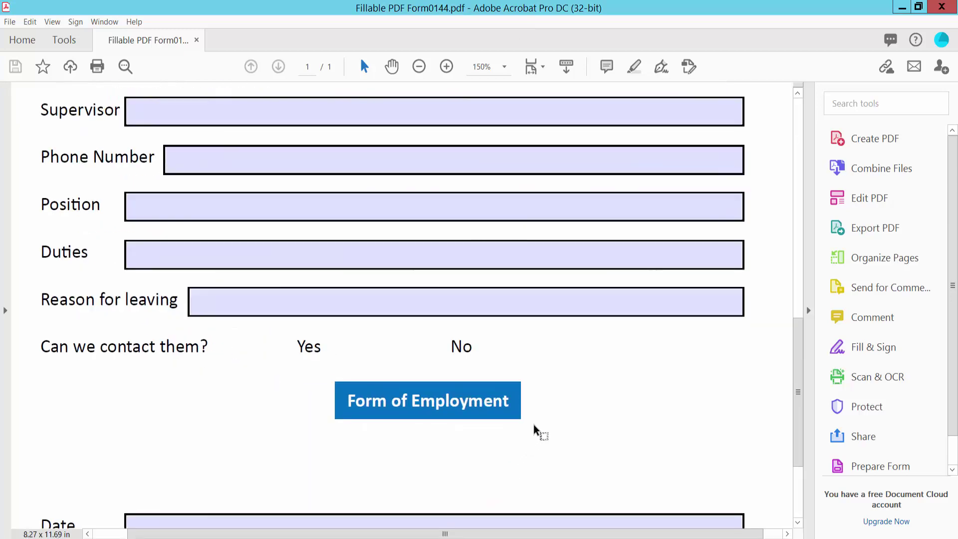
scroll(534, 430, "down", 1)
scroll(534, 432, "down", 1)
scroll(524, 412, "down", 2)
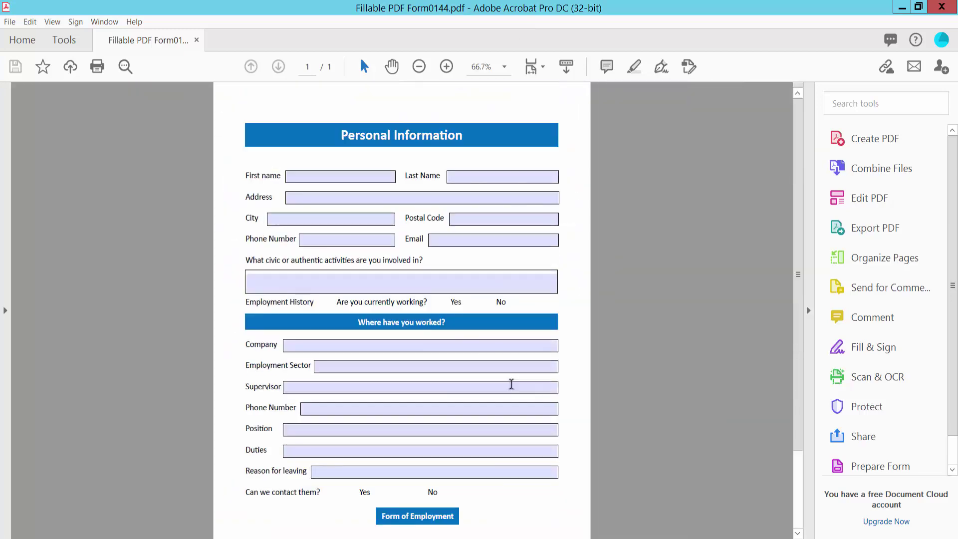
Enter test text in the First name and Last Name fields.
left_click(348, 175)
type("sdgss")
left_click(494, 176)
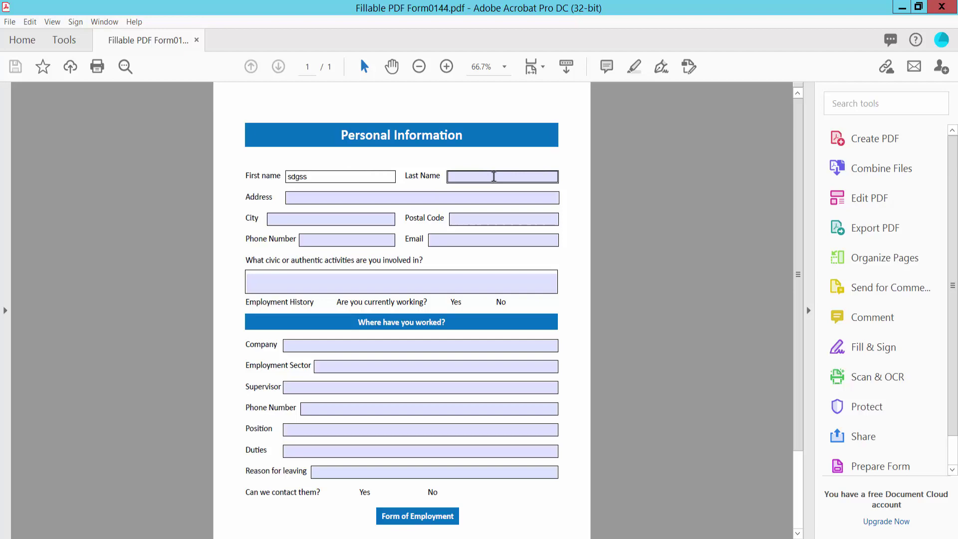
type("sdgss")
scroll(490, 285, "down", 3)
scroll(516, 329, "up", 3)
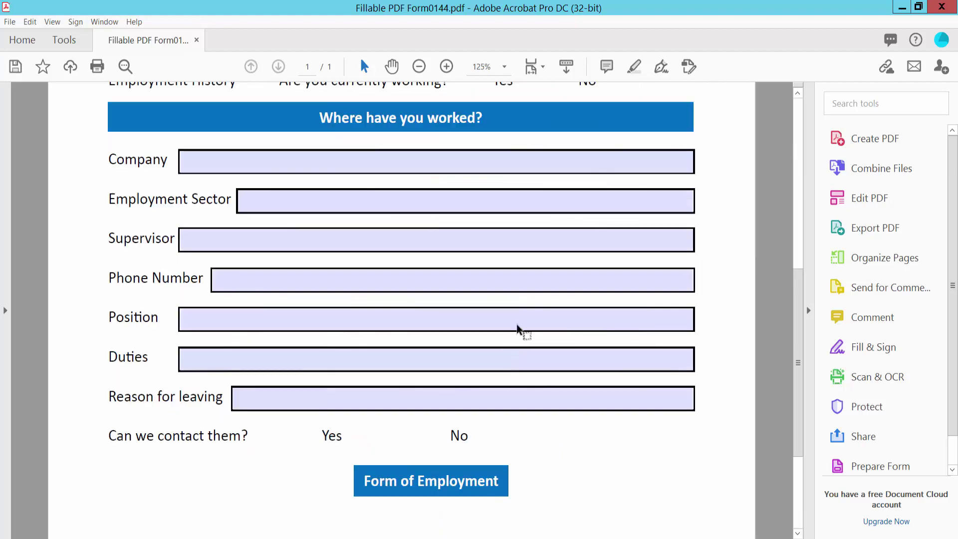
scroll(524, 322, "down", 2)
scroll(554, 292, "down", 1)
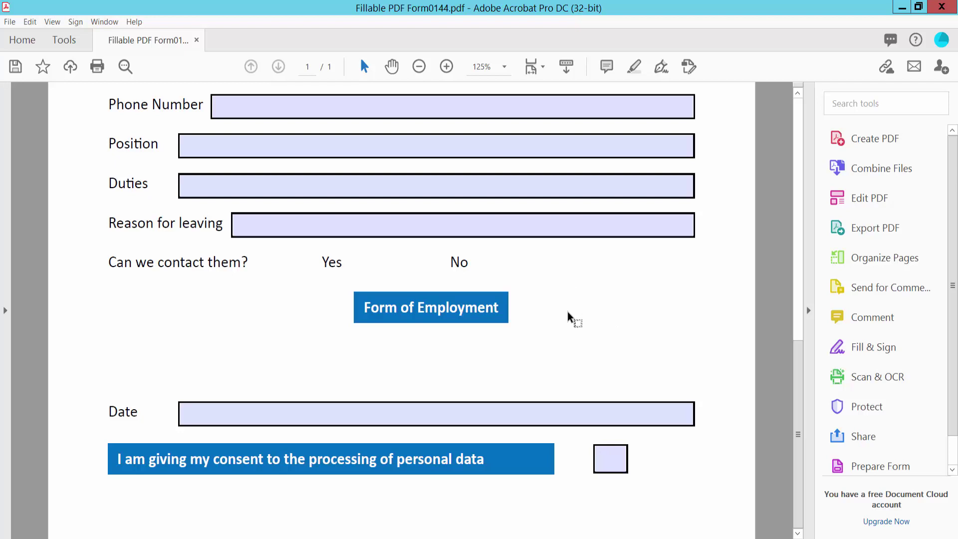
Start Prepare Form from Tools under Forms & Signatures.
left_click(68, 47)
scroll(350, 193, "down", 1)
scroll(360, 197, "down", 2)
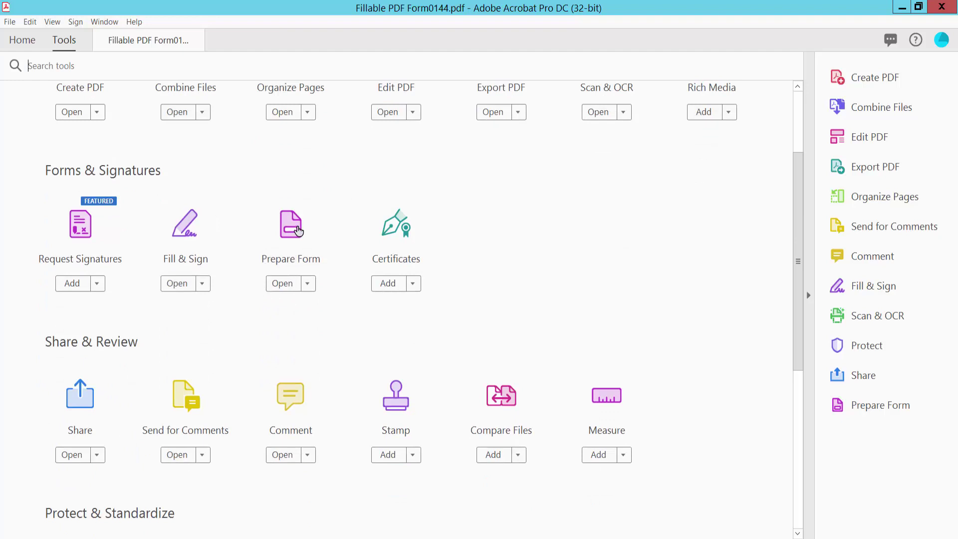
left_click(297, 230)
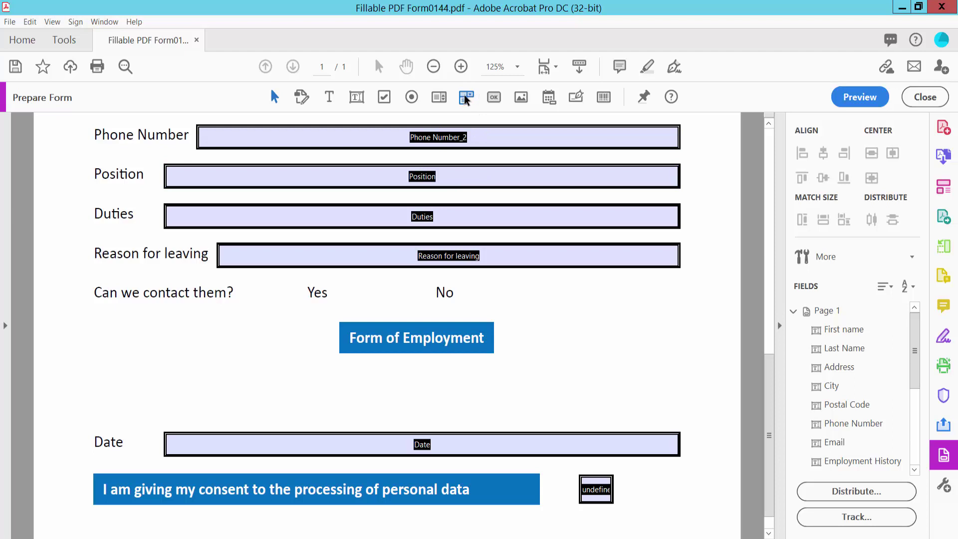
Draw a wide dropdown field right of Form of Employment and open its Properties.
left_click(466, 100)
scroll(562, 225, "up", 1, "ctrl")
scroll(555, 227, "down", 2)
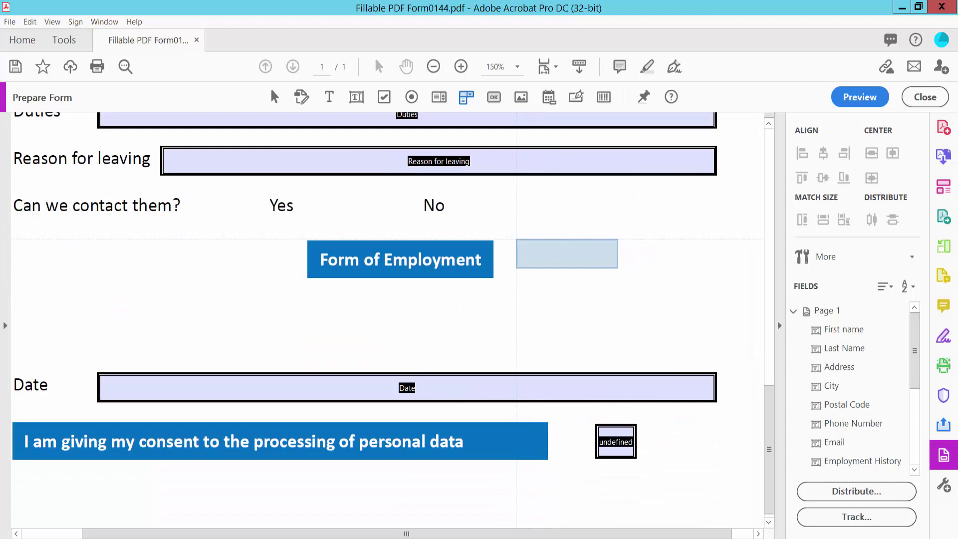
left_click_drag(516, 239, 623, 278)
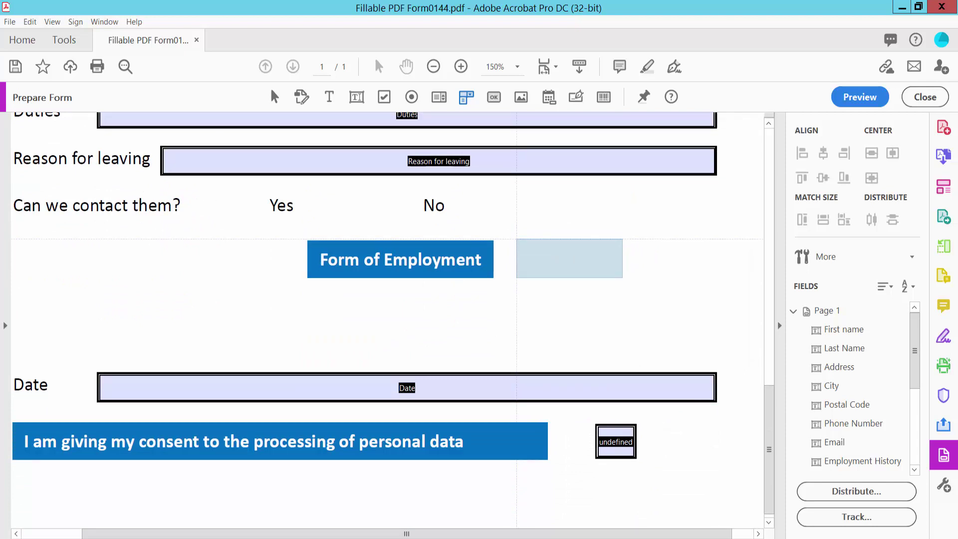
left_click_drag(622, 277, 660, 275)
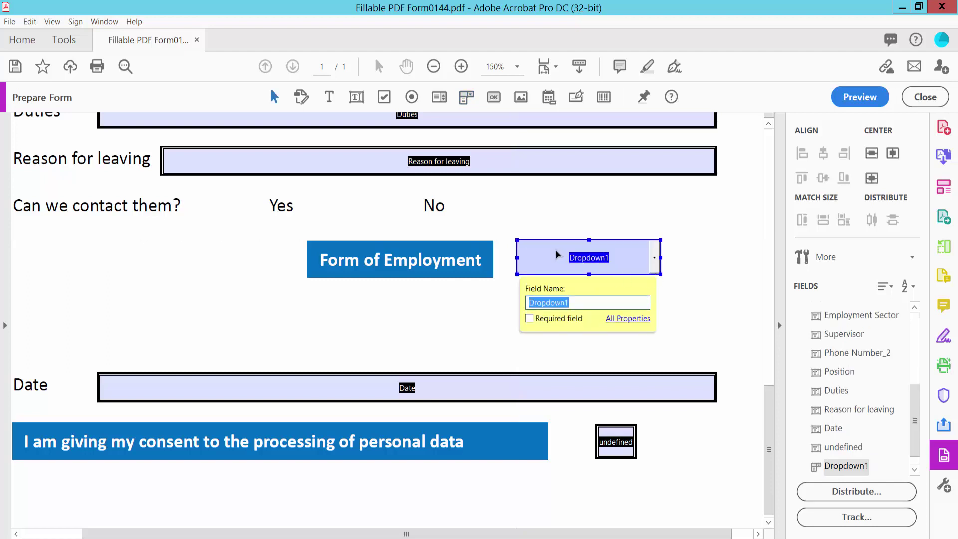
right_click(557, 255)
left_click(586, 210)
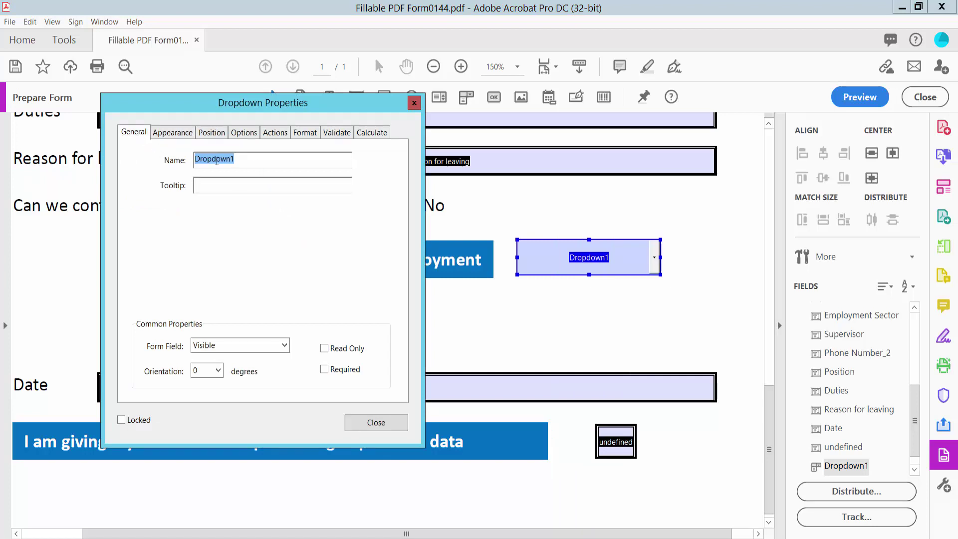
left_click(249, 160)
left_click(285, 346)
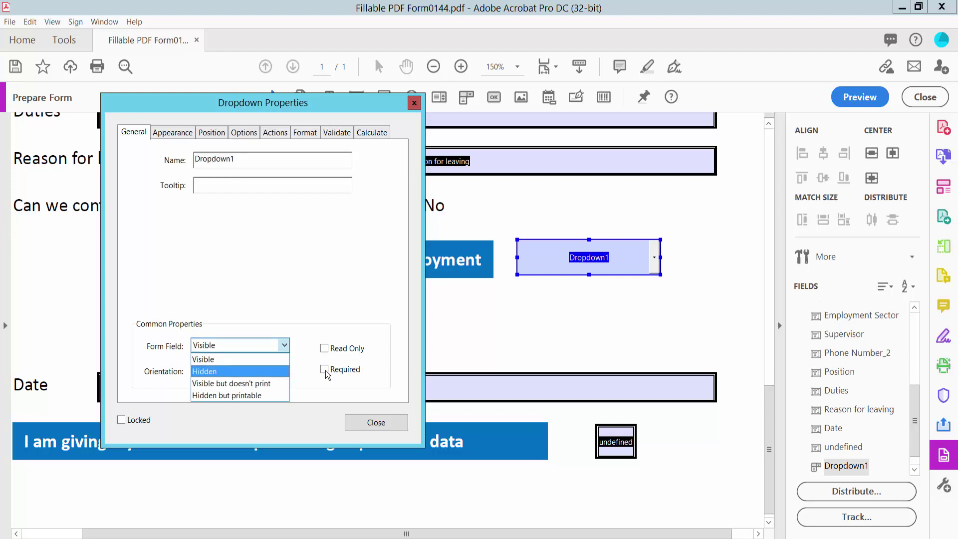
left_click(285, 346)
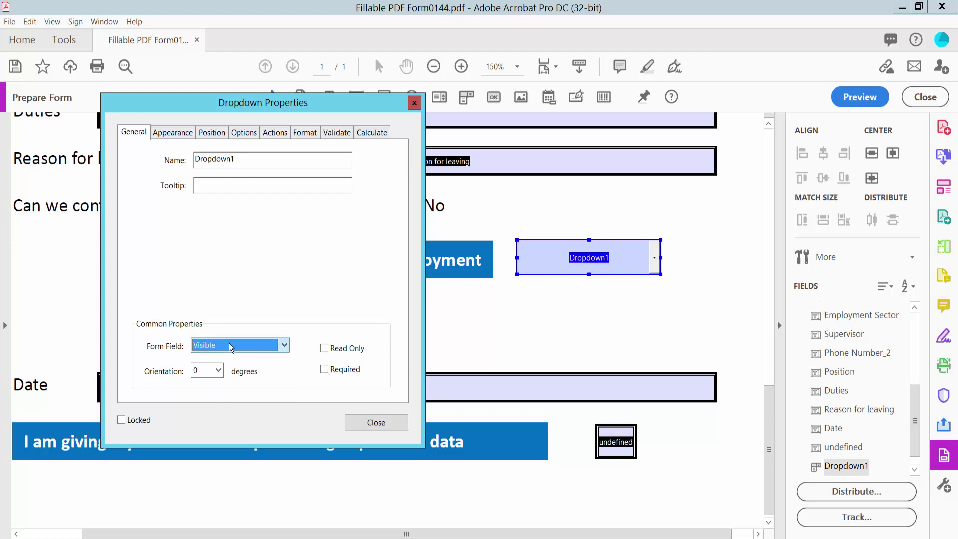
Give the dropdown a thick green border in its appearance settings.
left_click(173, 134)
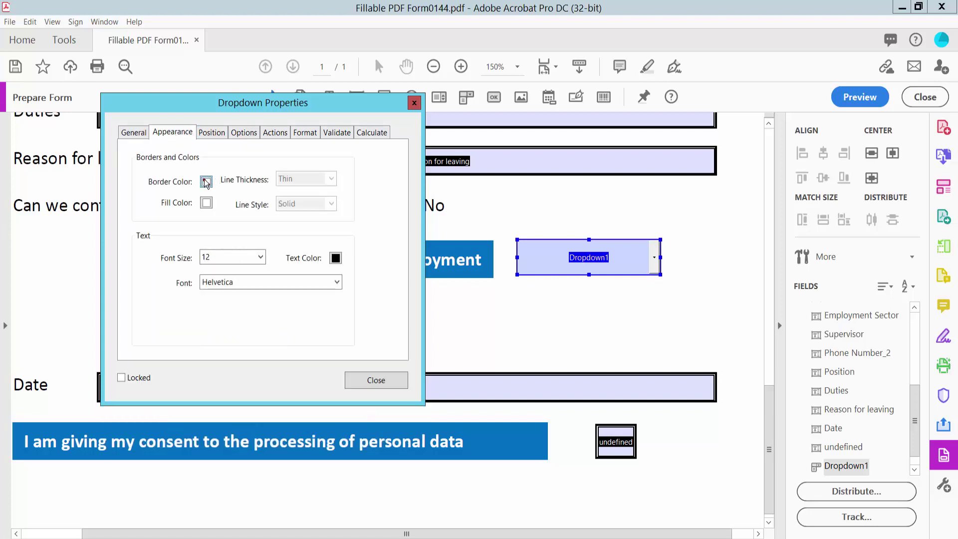
left_click(206, 182)
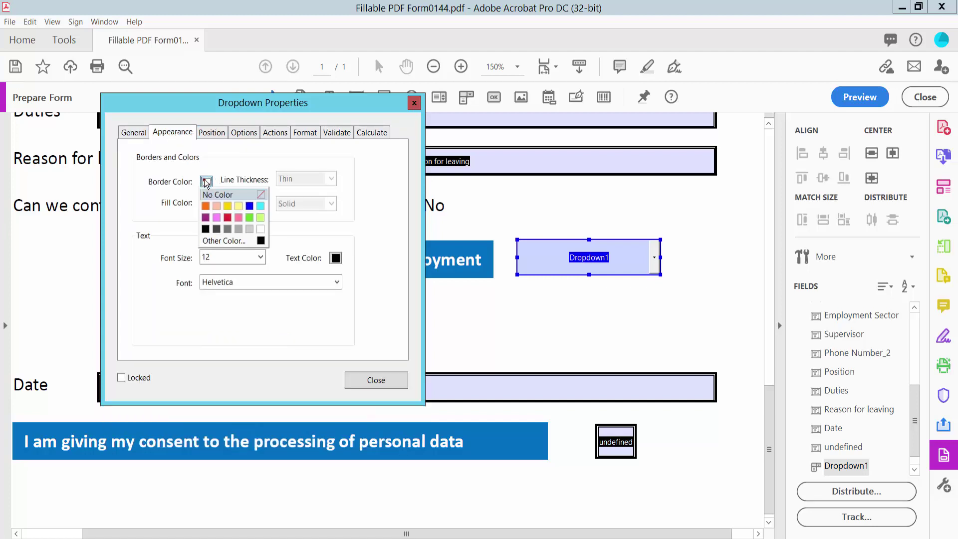
left_click(249, 217)
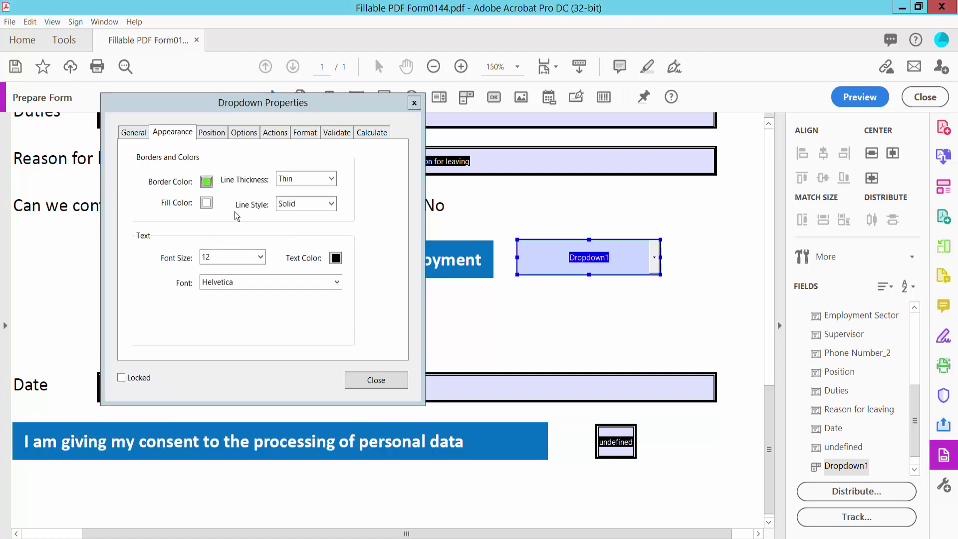
left_click(330, 179)
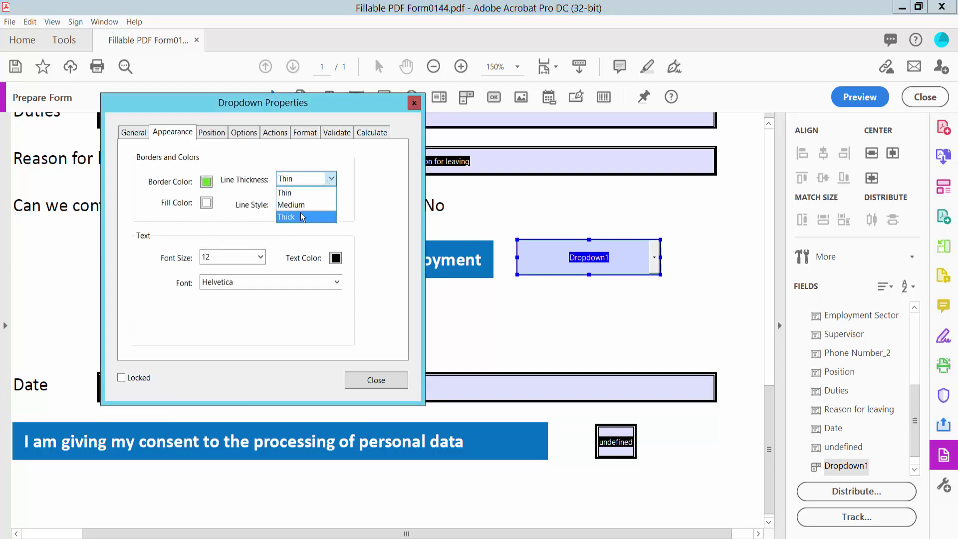
left_click(302, 217)
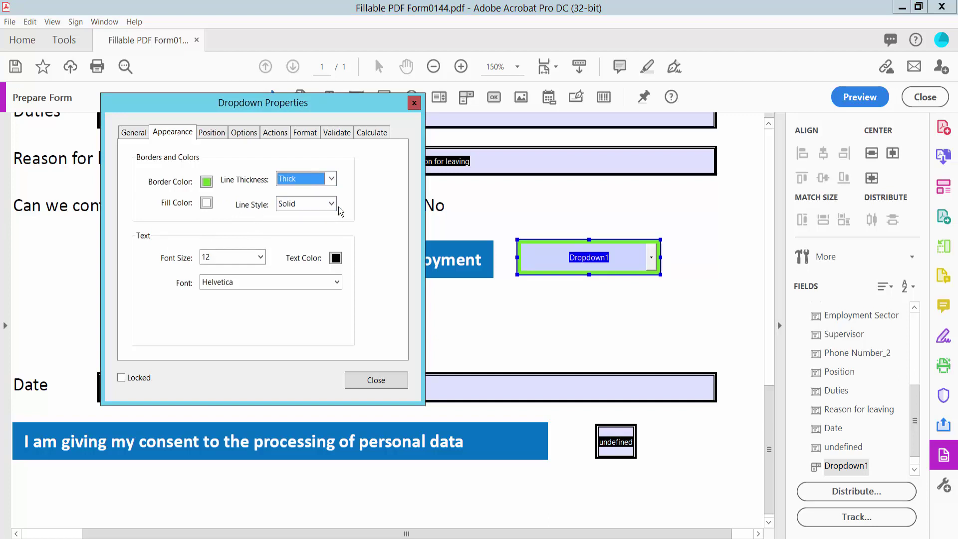
Set the dropdown text to Auto size, black colour and Times Bold-Italic font.
left_click(262, 258)
left_click(229, 272)
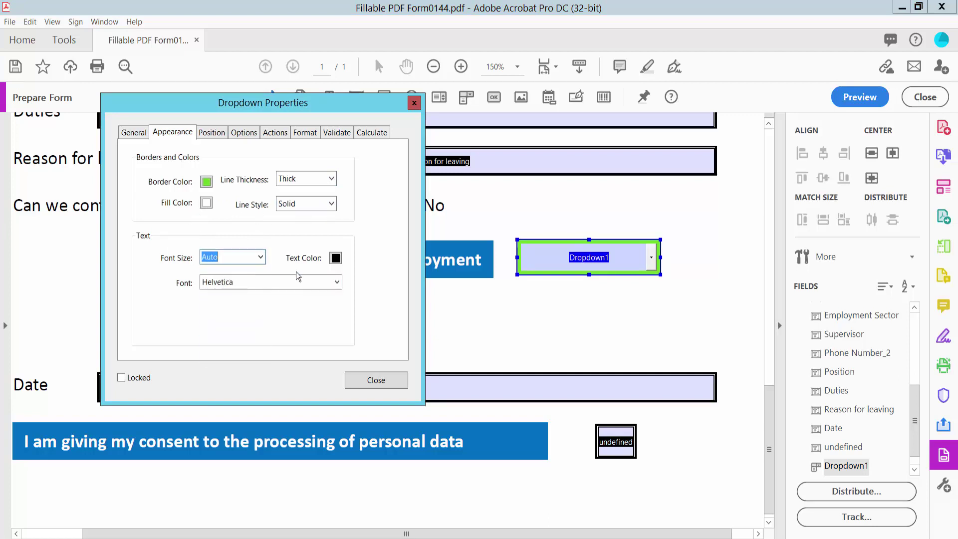
left_click(338, 260)
left_click(334, 293)
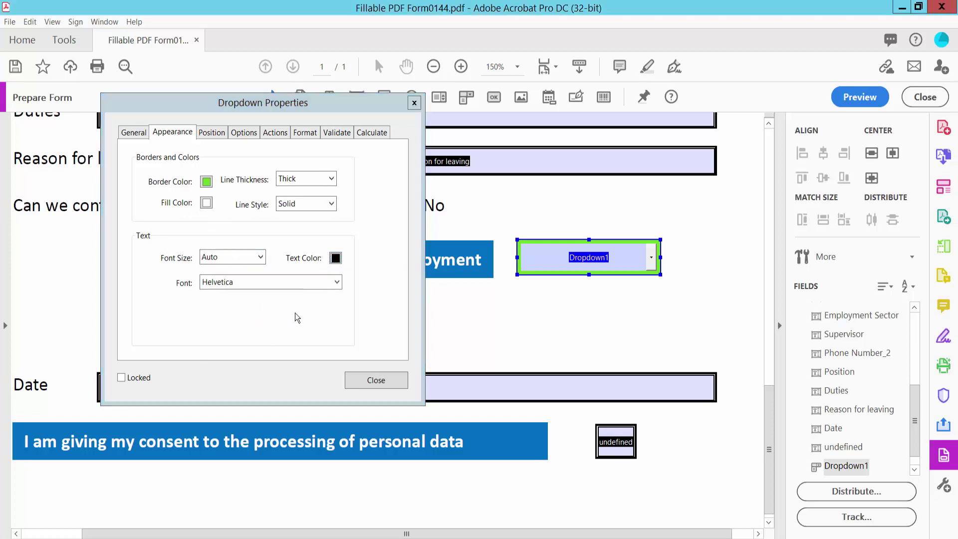
left_click(338, 283)
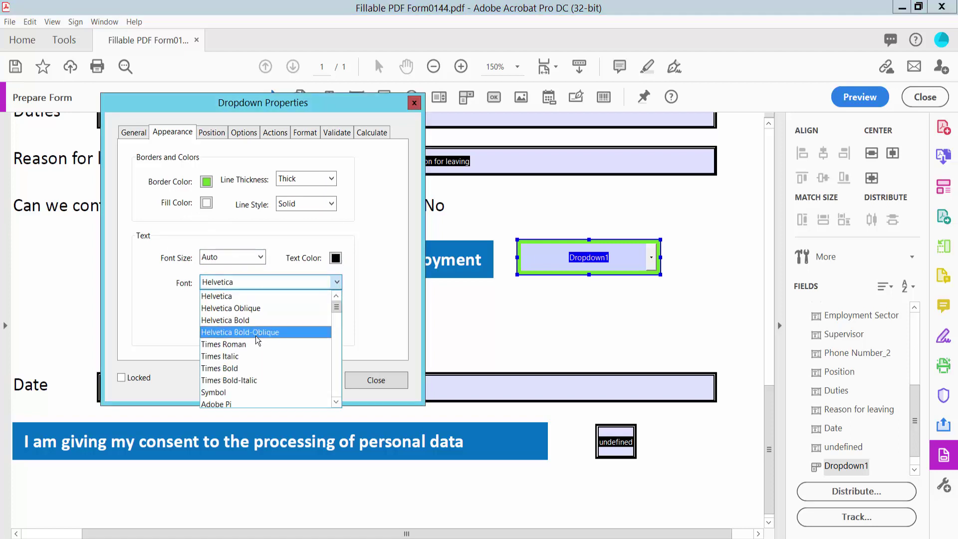
left_click(250, 381)
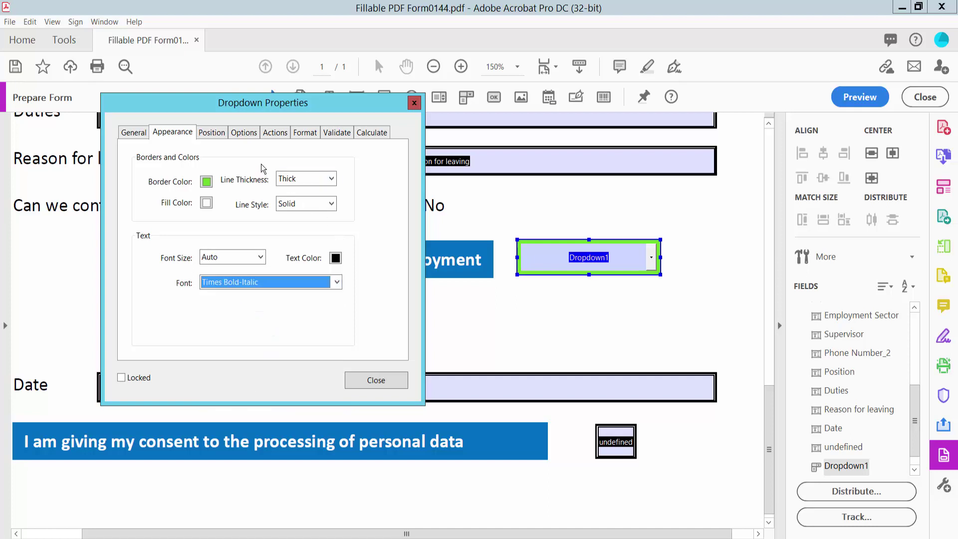
Add Full Time and Part Time as dropdown items, with Part Time's export value entered.
left_click(244, 134)
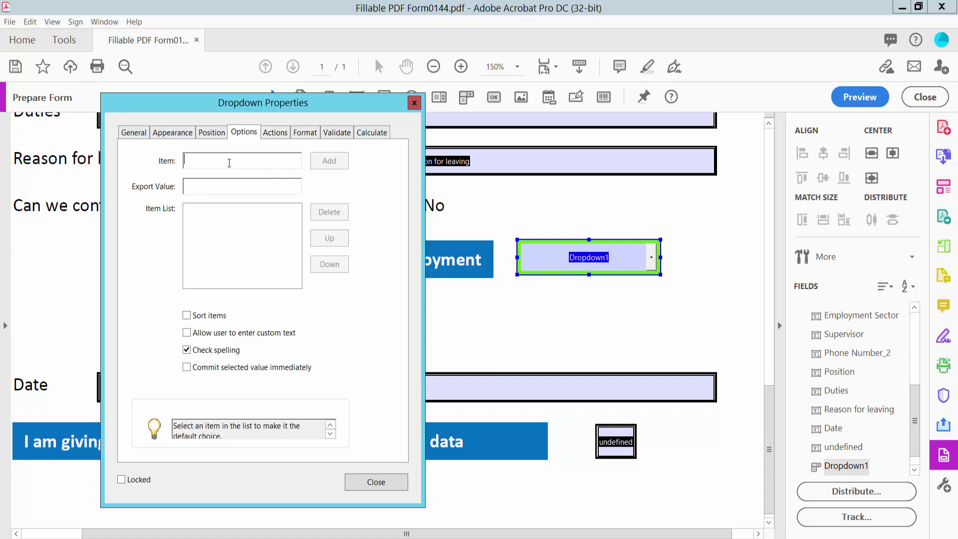
type("Full Time")
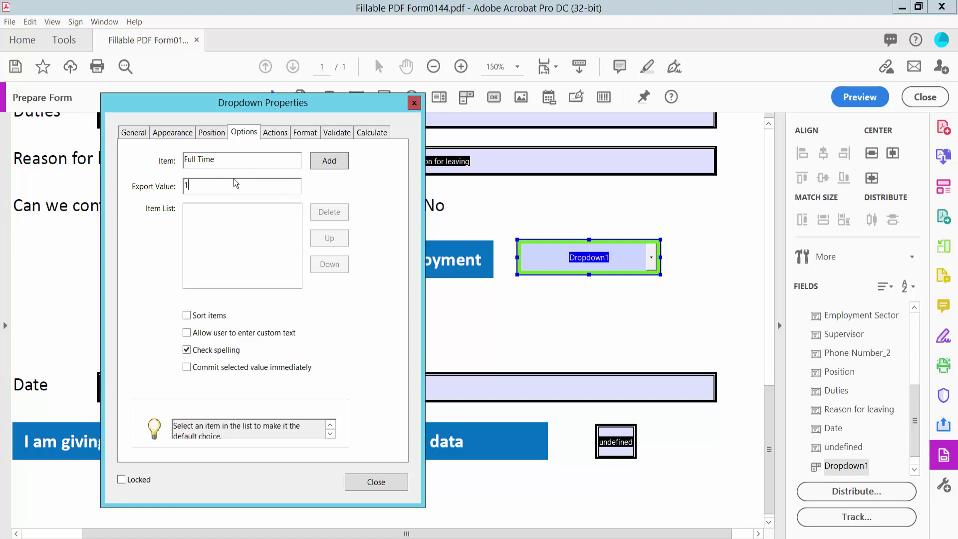
left_click(330, 162)
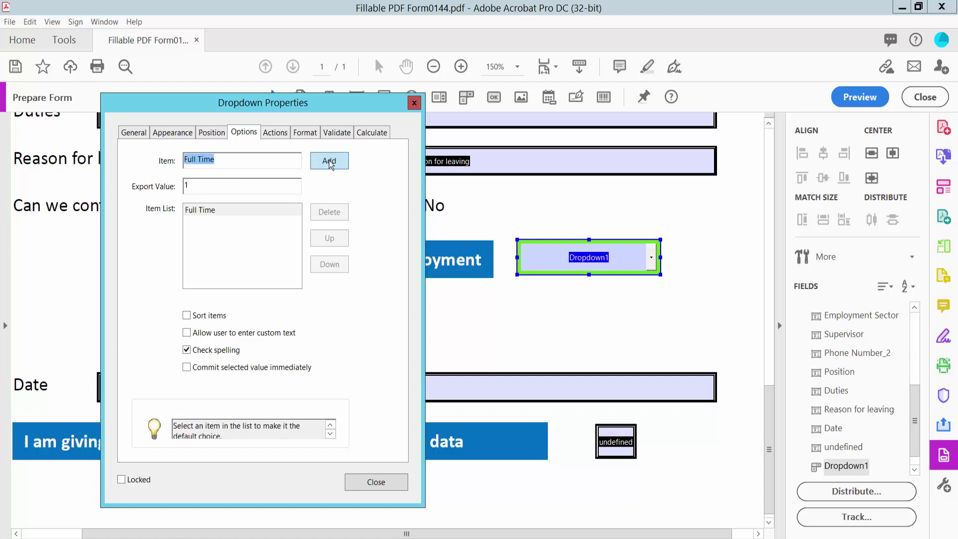
left_click(196, 160)
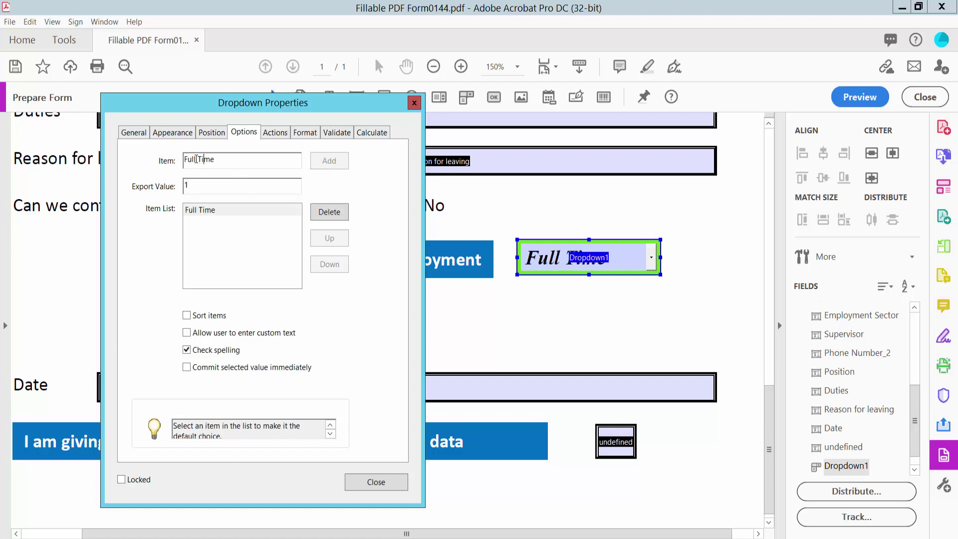
left_click_drag(196, 159, 172, 158)
type("P")
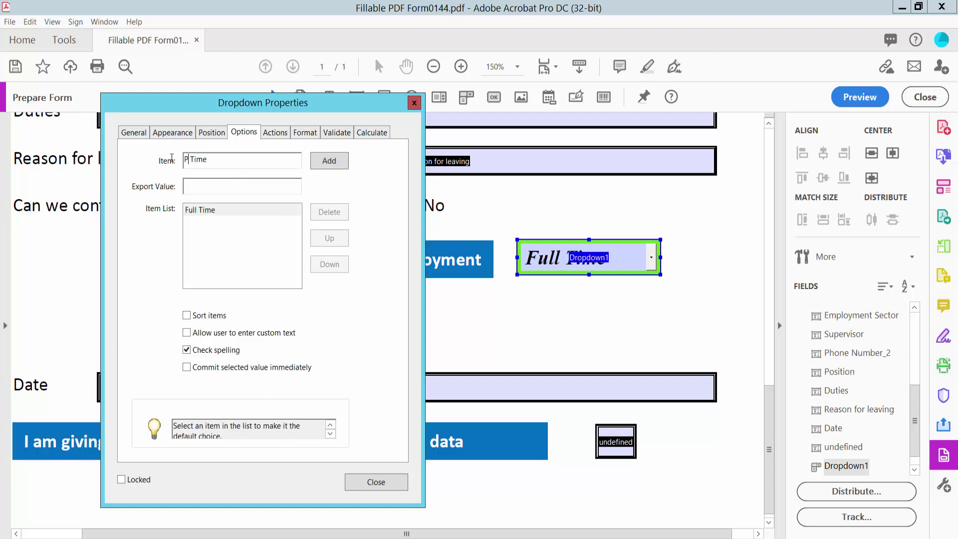
type("art")
left_click(214, 187)
type("2")
left_click(329, 161)
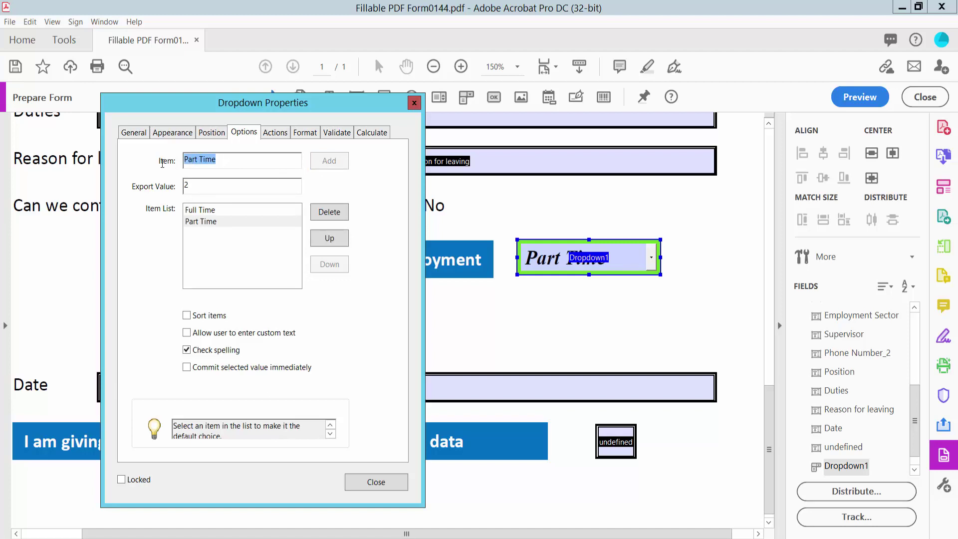
type("Six Hours")
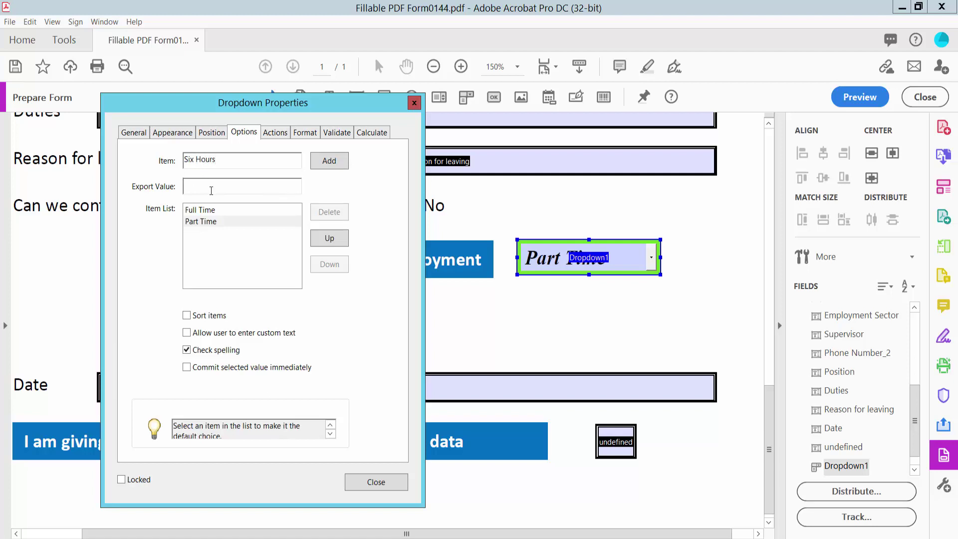
type("3")
Add Six Hours, move it above Part Time, and close Dropdown Properties.
left_click(330, 161)
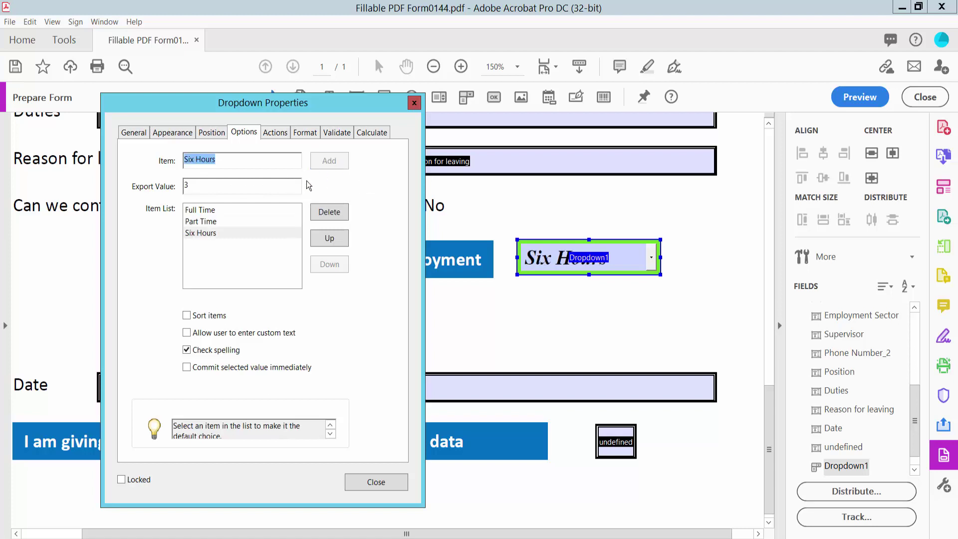
left_click(225, 222)
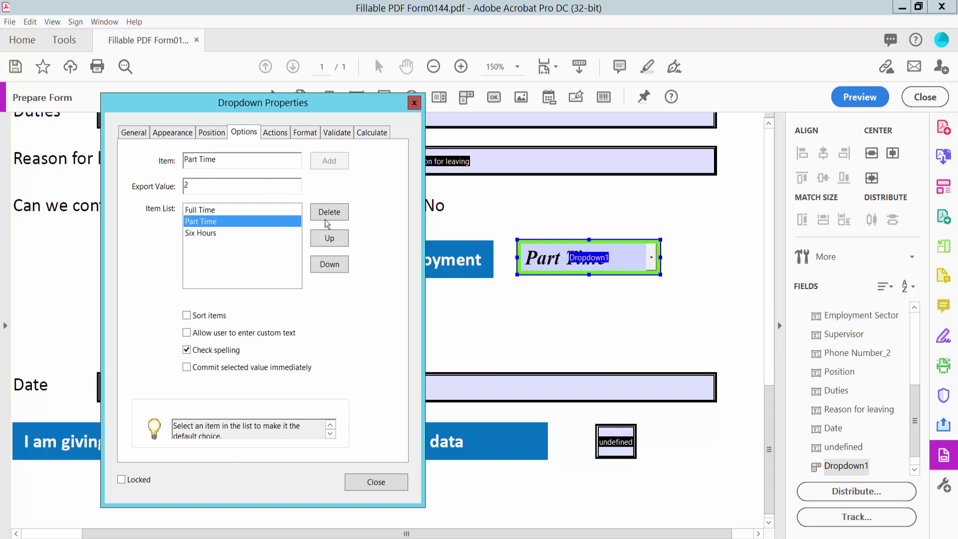
left_click(328, 240)
left_click(329, 265)
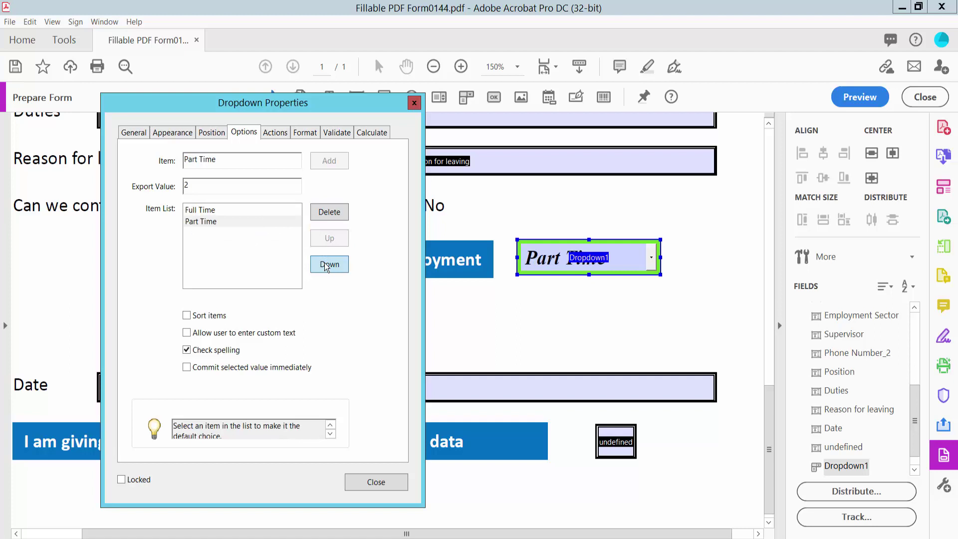
left_click(208, 233)
type("Six Hours")
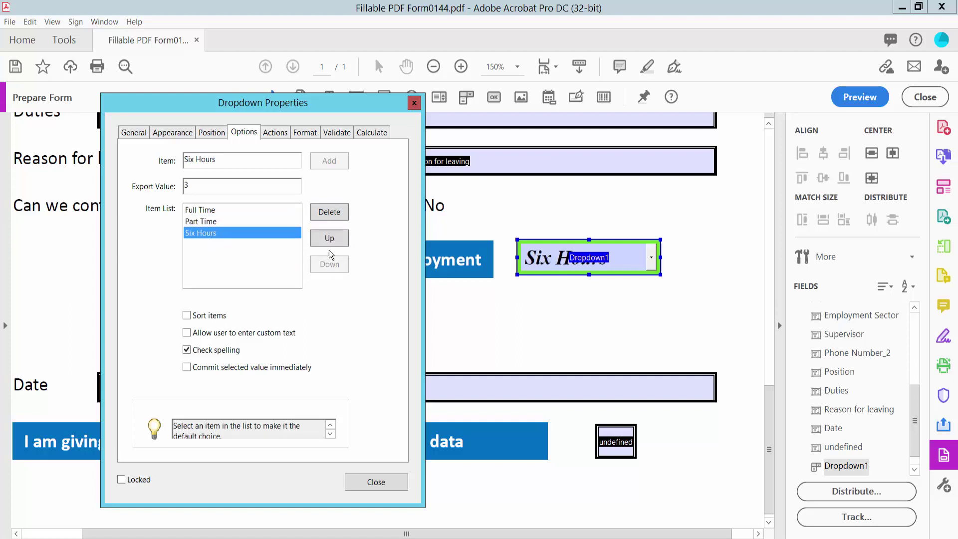
left_click(329, 240)
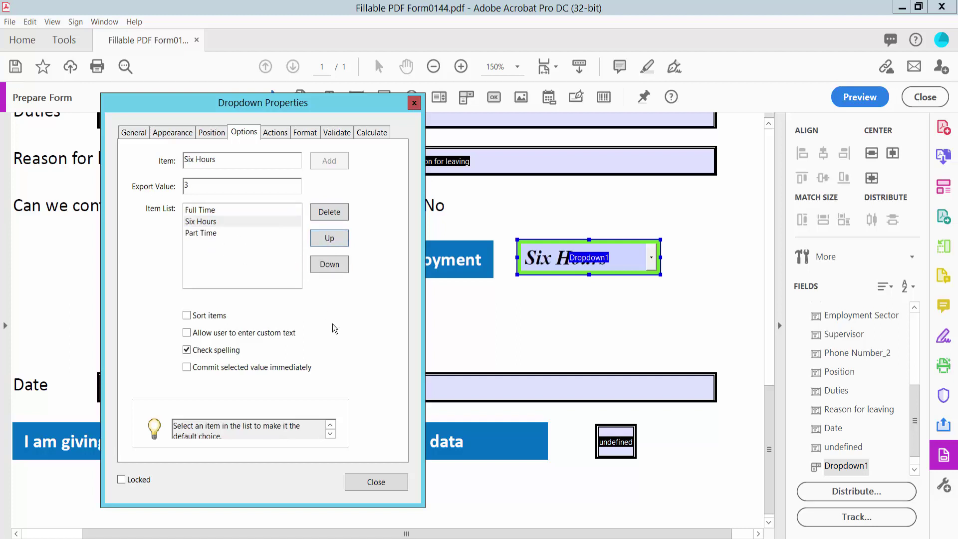
left_click(376, 483)
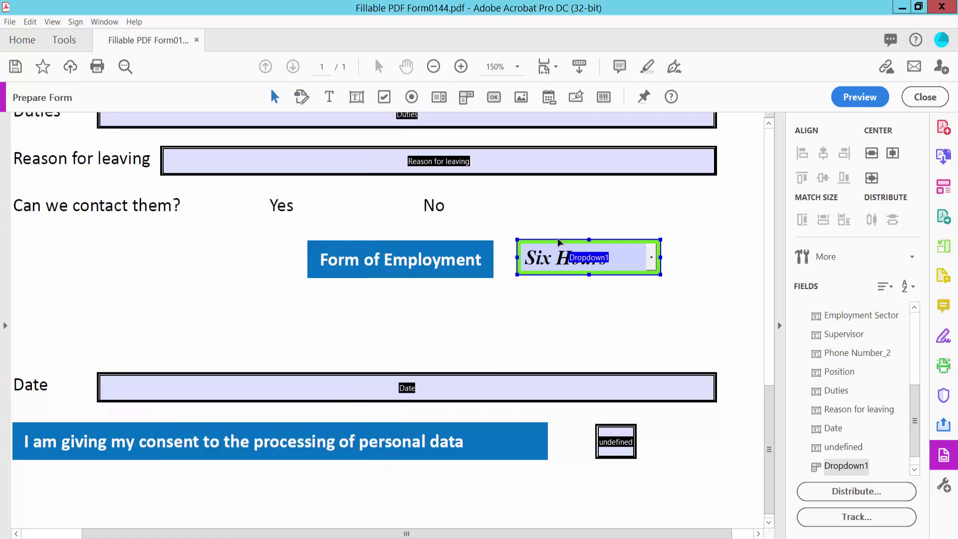
Preview the form, try Part Time, Six Hours and Full Time, then exit editing.
left_click(860, 101)
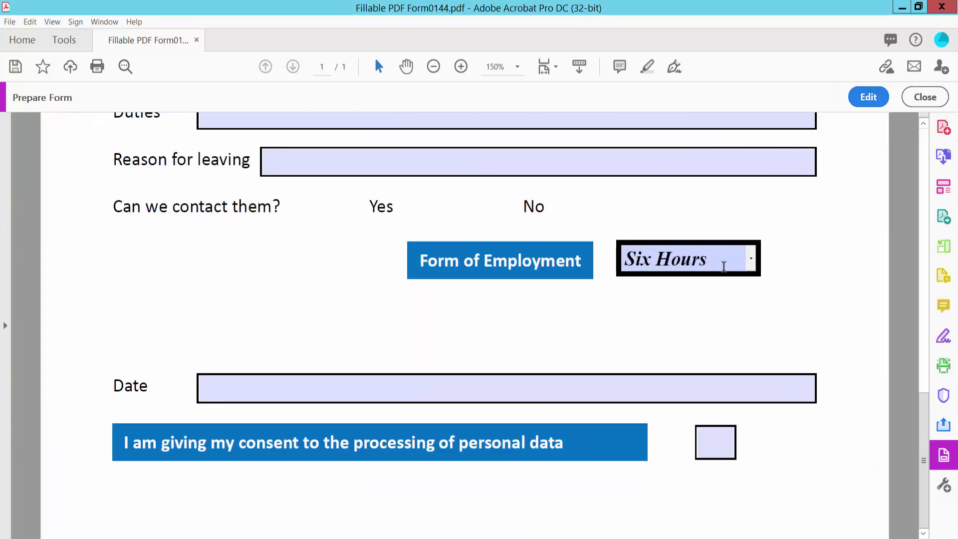
left_click(754, 265)
left_click(674, 333)
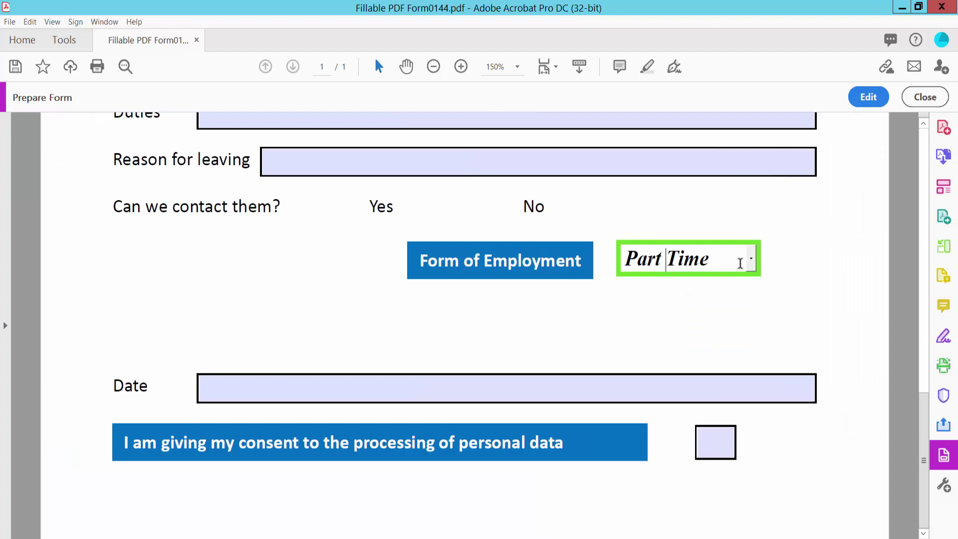
left_click(751, 260)
left_click(675, 313)
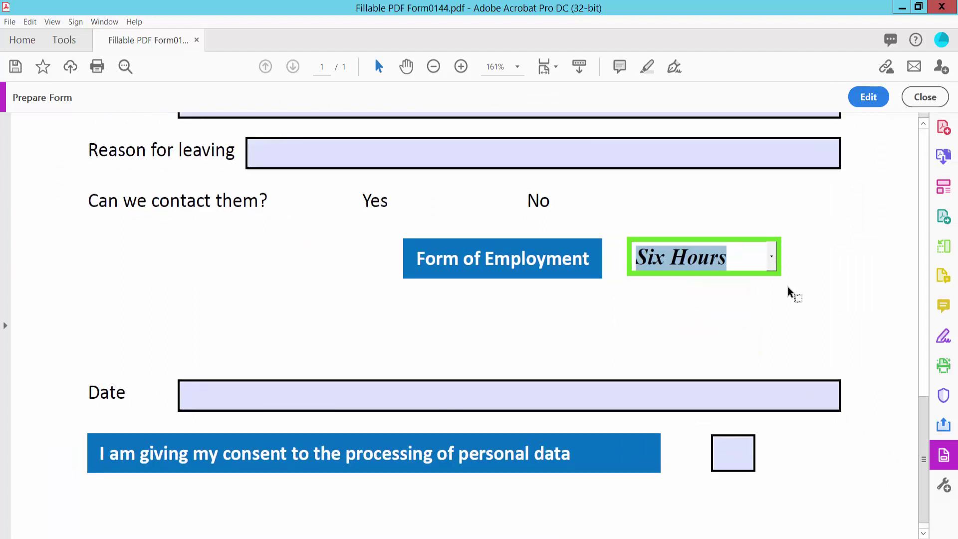
left_click(773, 265)
left_click(648, 290)
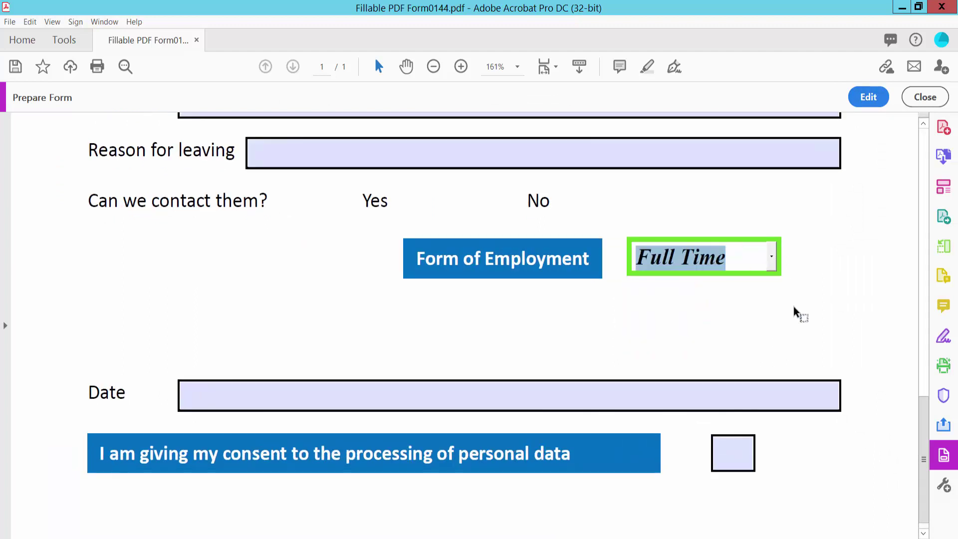
left_click(925, 97)
Zoom the form out to 75% and open the File menu.
key("ctrl+minus")
key("ctrl+minus")
key("ctrl+minus")
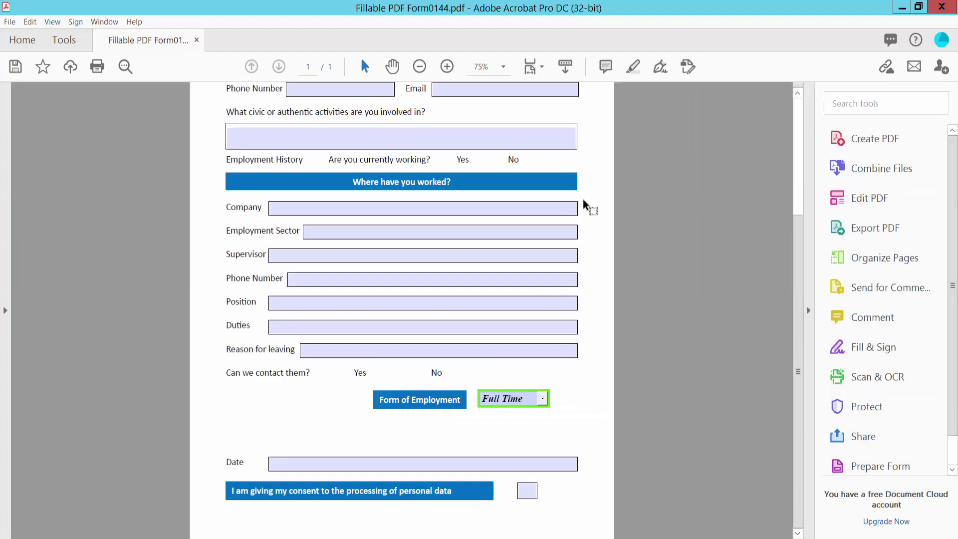
left_click(9, 22)
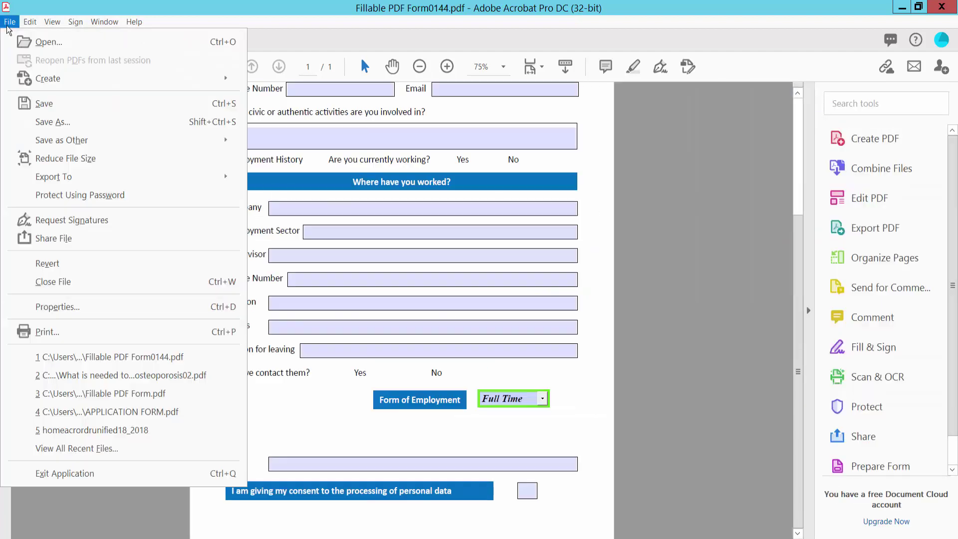